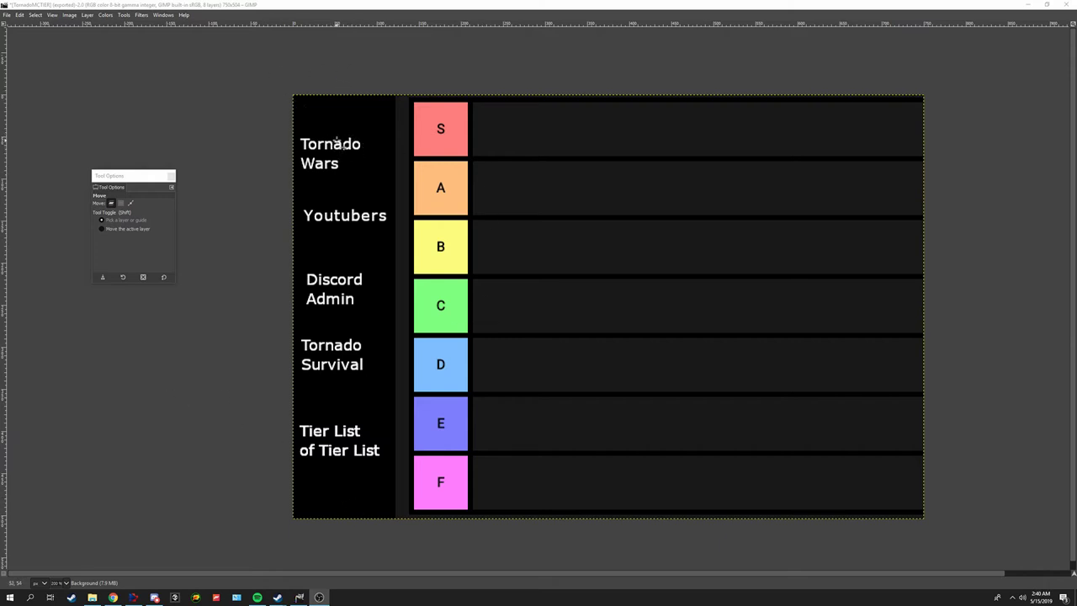
Drag the Tornado Wars label from the left column into the B row, then down to the C row
{"action": "left_click", "coordinate": [332, 158]}
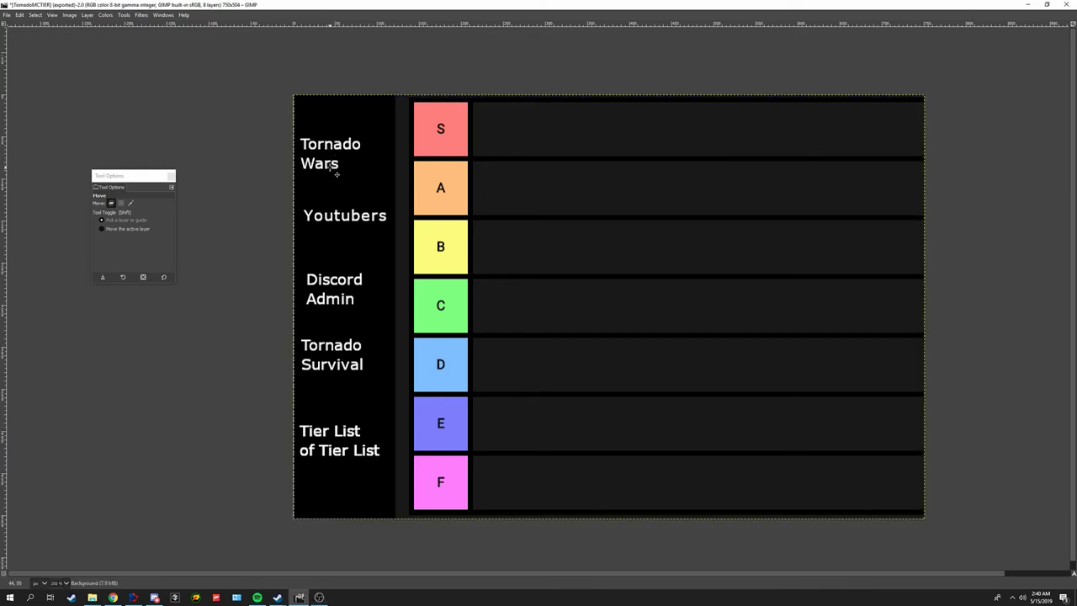
{"action": "left_click_drag", "start_coordinate": [335, 178], "coordinate": [333, 179]}
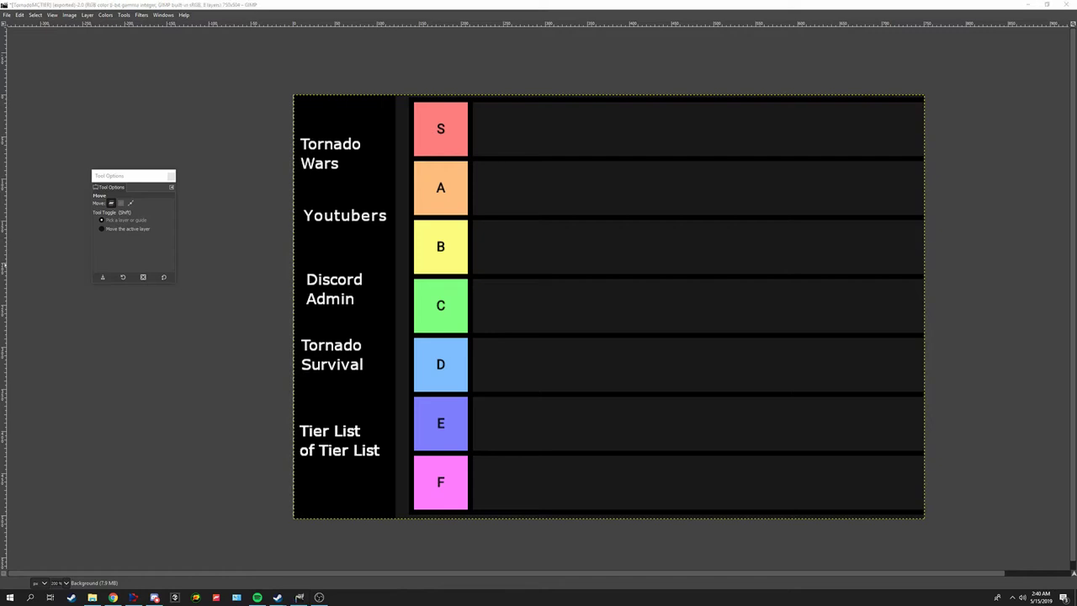
{"action": "left_click", "coordinate": [335, 165]}
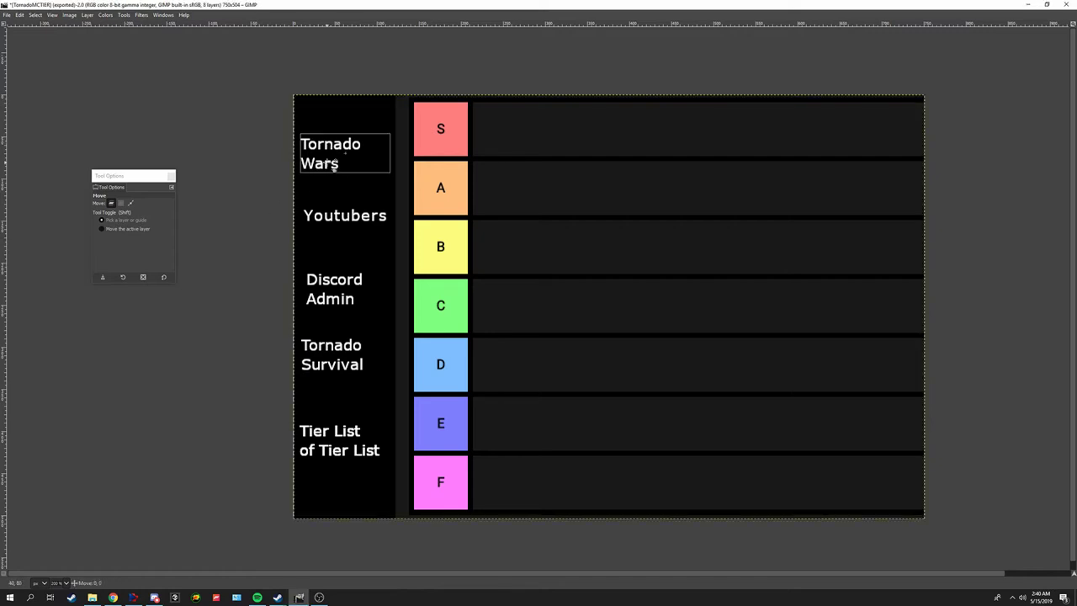
{"action": "left_click_drag", "start_coordinate": [335, 165], "coordinate": [335, 166]}
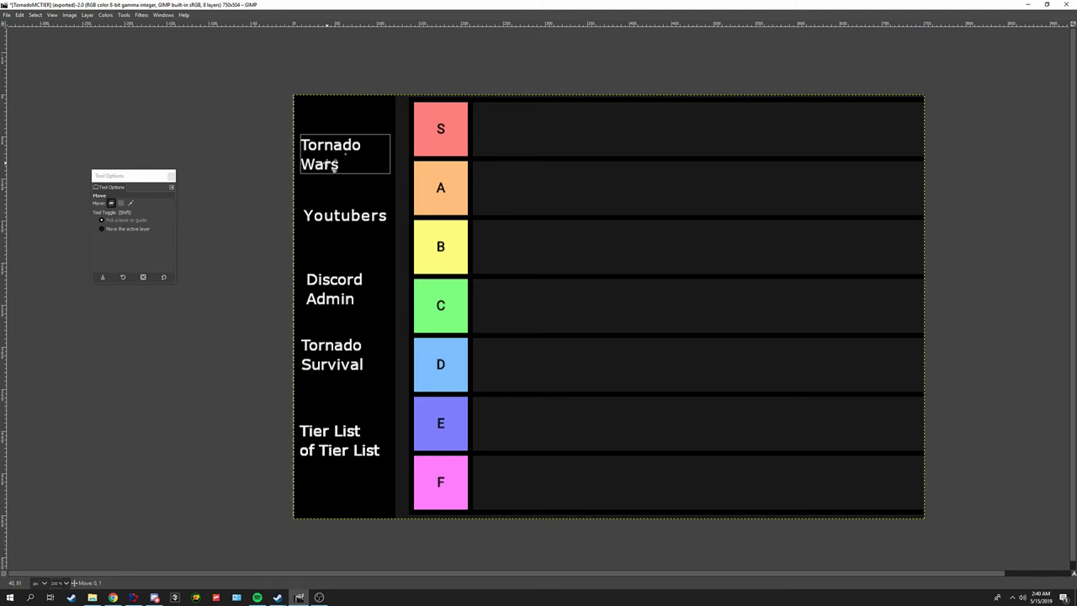
{"action": "left_click_drag", "start_coordinate": [335, 166], "coordinate": [513, 256]}
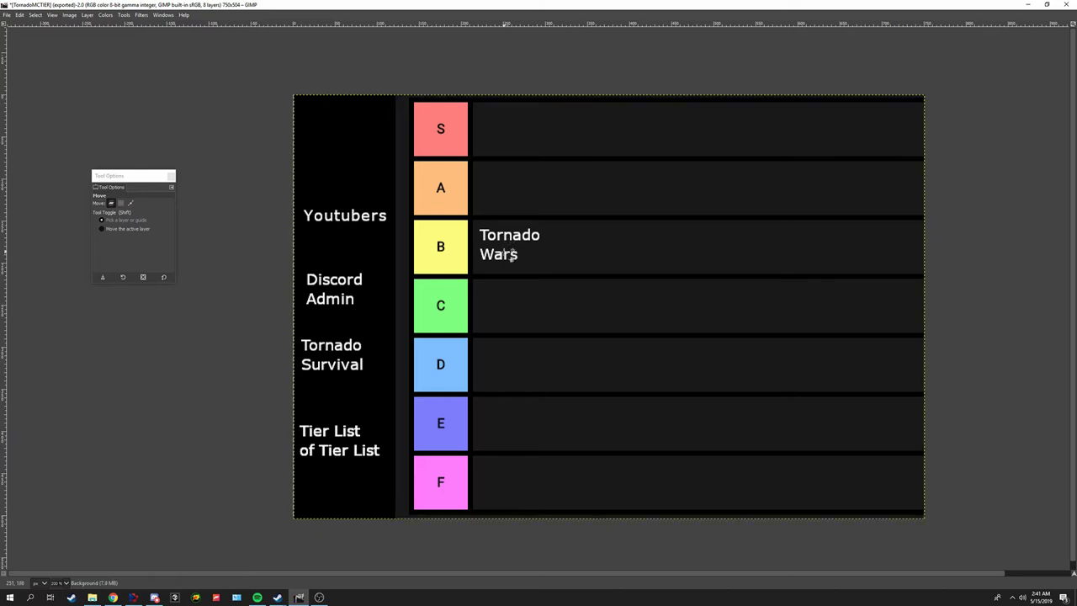
{"action": "left_click", "coordinate": [494, 241]}
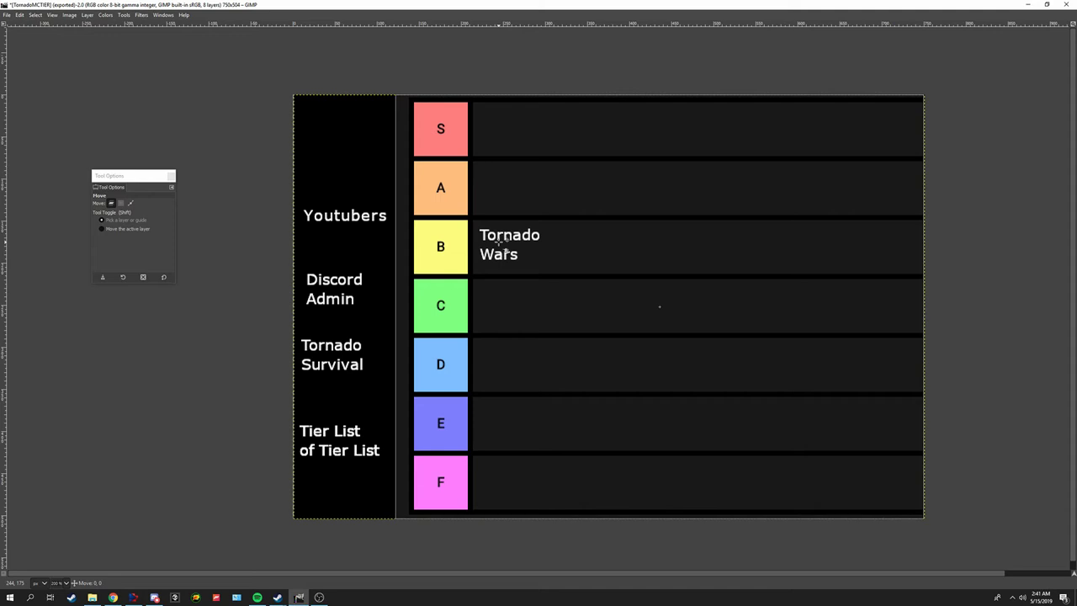
{"action": "left_click_drag", "start_coordinate": [497, 256], "coordinate": [494, 316]}
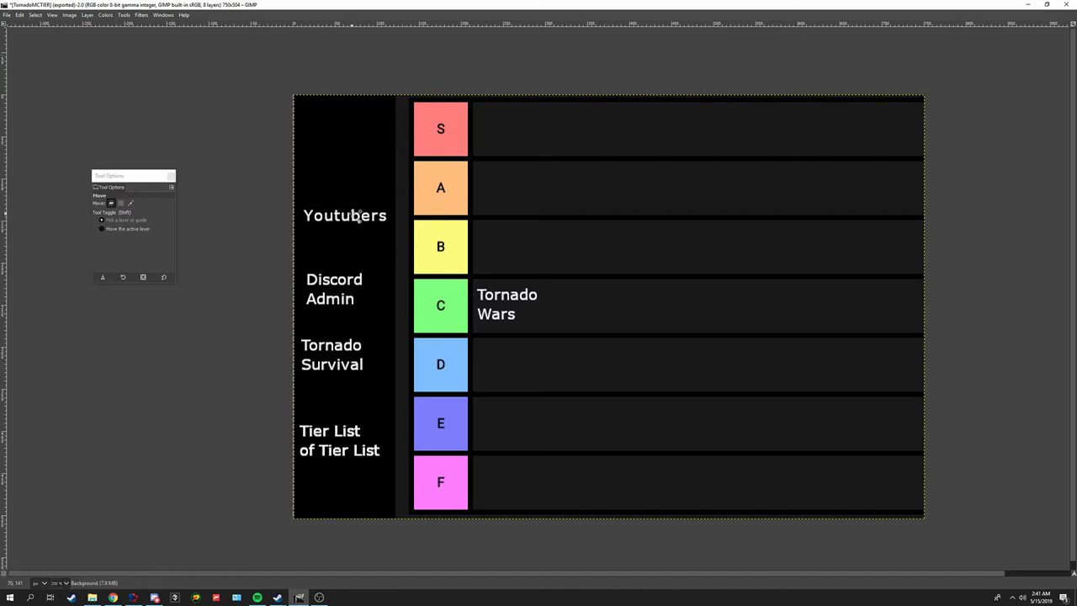
Drag the Youtubers label from the left column up into the S tier row
{"action": "left_click_drag", "start_coordinate": [357, 216], "coordinate": [528, 115]}
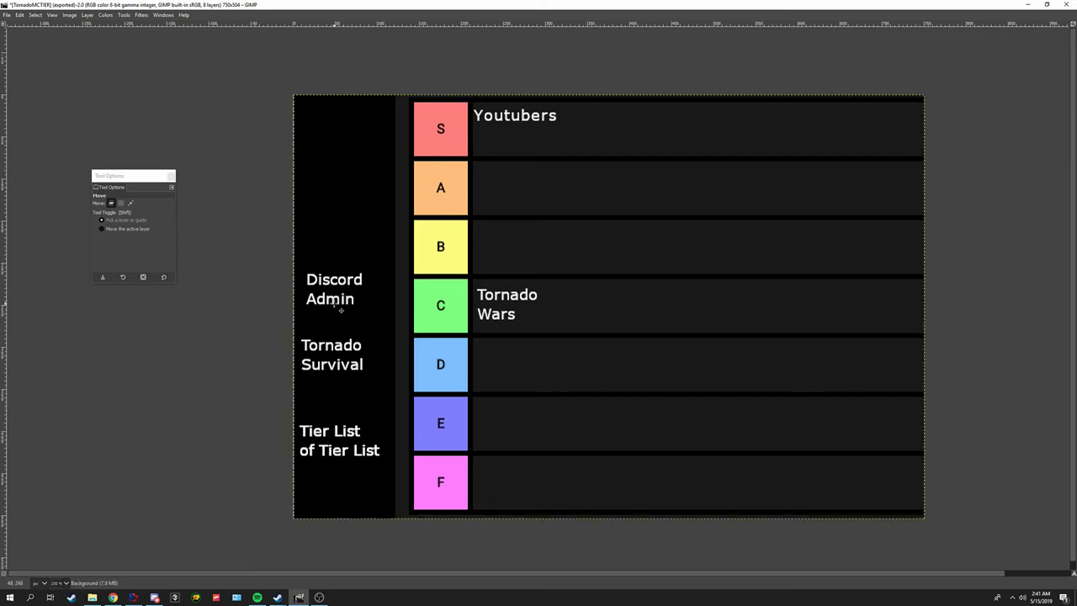
Drag the Discord Admin label from the left column into the A tier row
{"action": "mouse_move", "coordinate": [340, 310]}
{"action": "left_mouse_down"}
{"action": "mouse_move", "coordinate": [519, 203]}
{"action": "mouse_move", "coordinate": [508, 210]}
{"action": "left_mouse_up"}
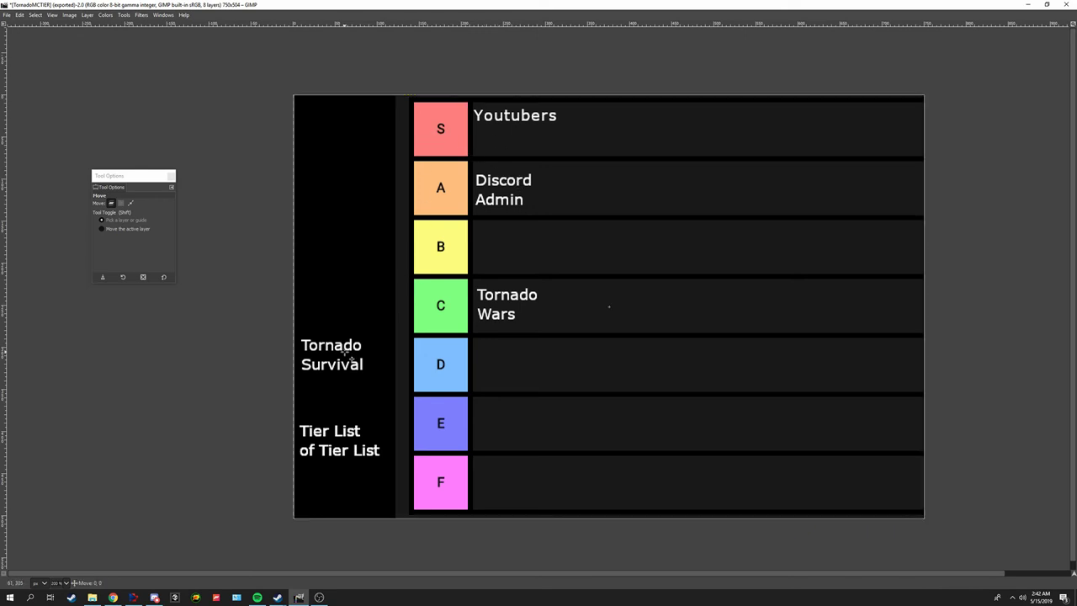
Drag the Tornado Survival label into the C row, to the right of Tornado Wars
{"action": "mouse_move", "coordinate": [331, 364]}
{"action": "left_mouse_down"}
{"action": "mouse_move", "coordinate": [609, 308]}
{"action": "mouse_move", "coordinate": [591, 309]}
{"action": "left_mouse_up"}
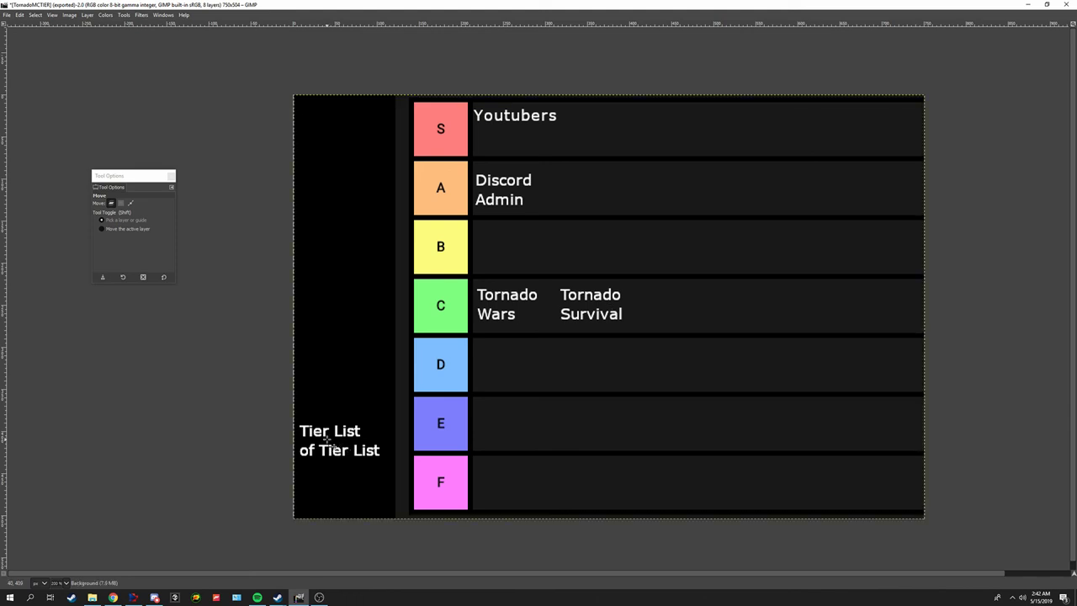
Place Tier List of Tier List beside Youtubers, undo a stray image shift, and drag the leftover copy off-canvas
{"action": "left_click", "coordinate": [345, 454]}
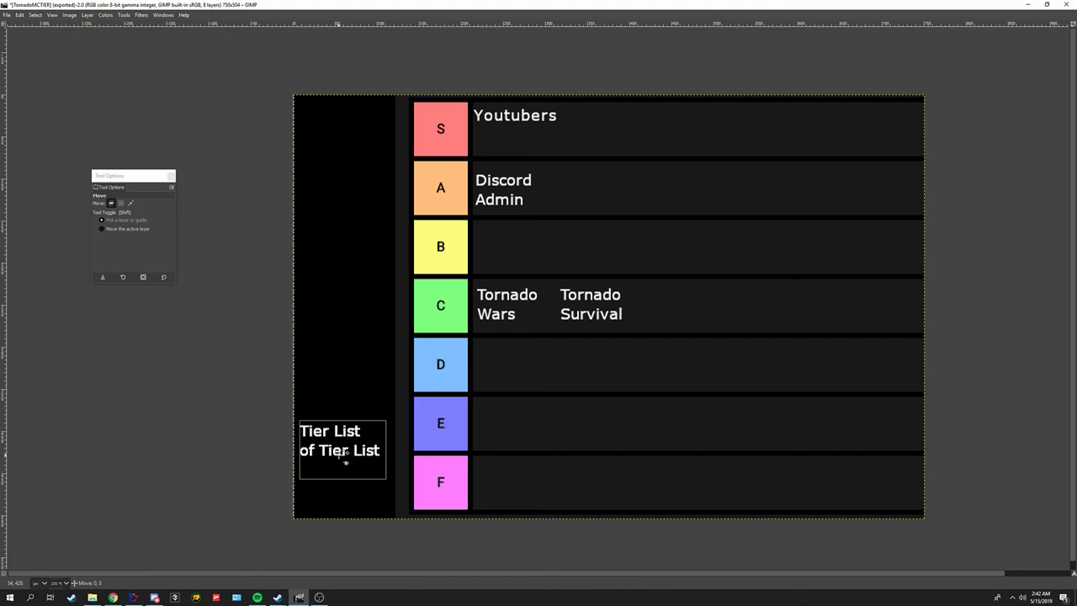
{"action": "mouse_move", "coordinate": [345, 454]}
{"action": "left_mouse_down"}
{"action": "mouse_move", "coordinate": [637, 156]}
{"action": "mouse_move", "coordinate": [637, 143]}
{"action": "left_mouse_up"}
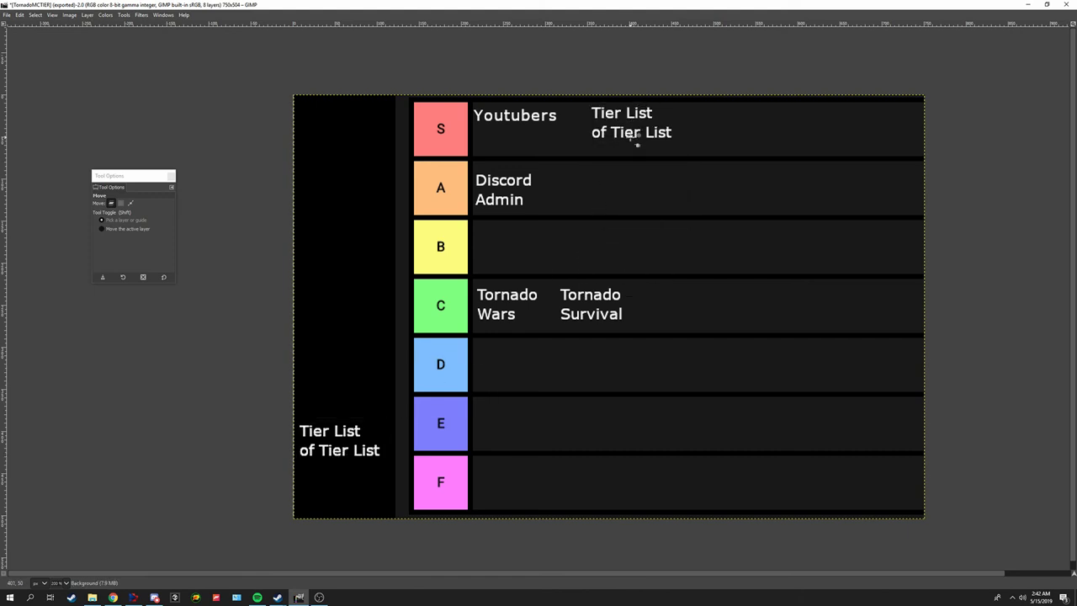
{"action": "left_click", "coordinate": [344, 452]}
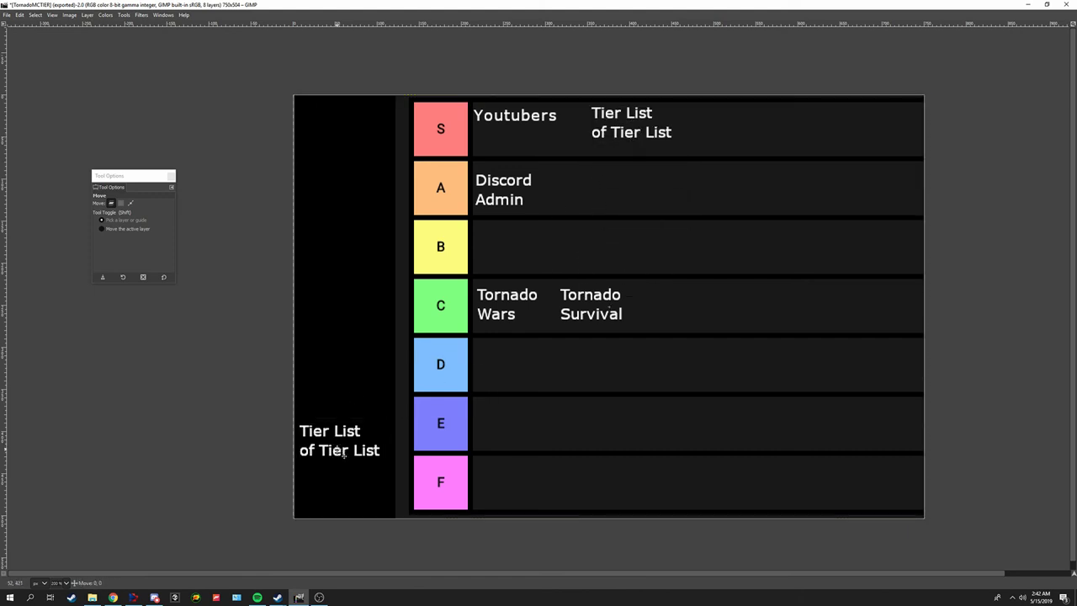
{"action": "left_click_drag", "start_coordinate": [343, 452], "coordinate": [339, 439]}
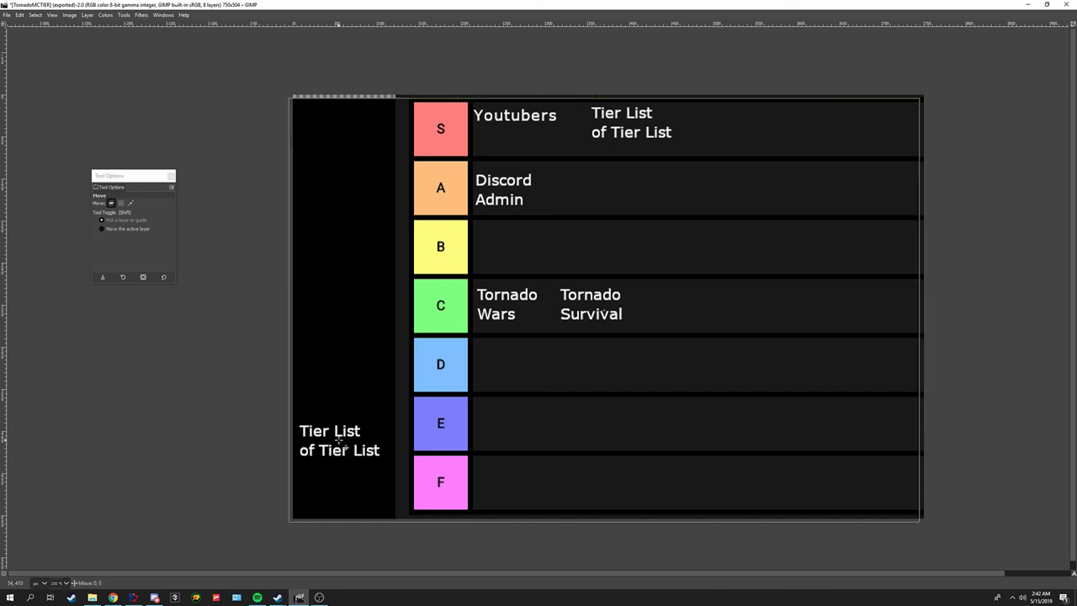
{"action": "key", "text": "ctrl+z"}
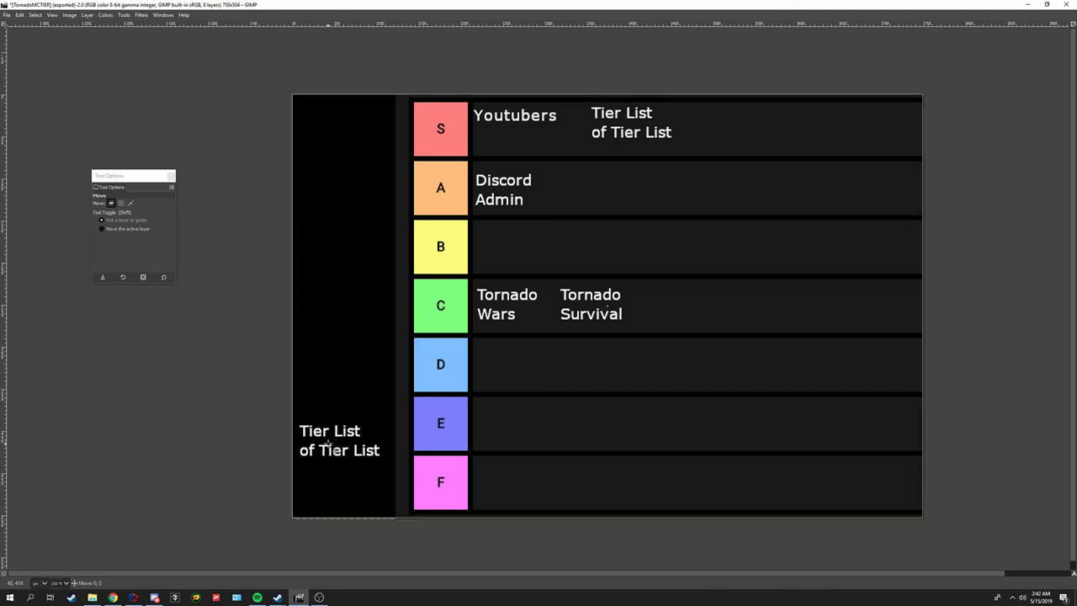
{"action": "left_click_drag", "start_coordinate": [328, 446], "coordinate": [222, 442]}
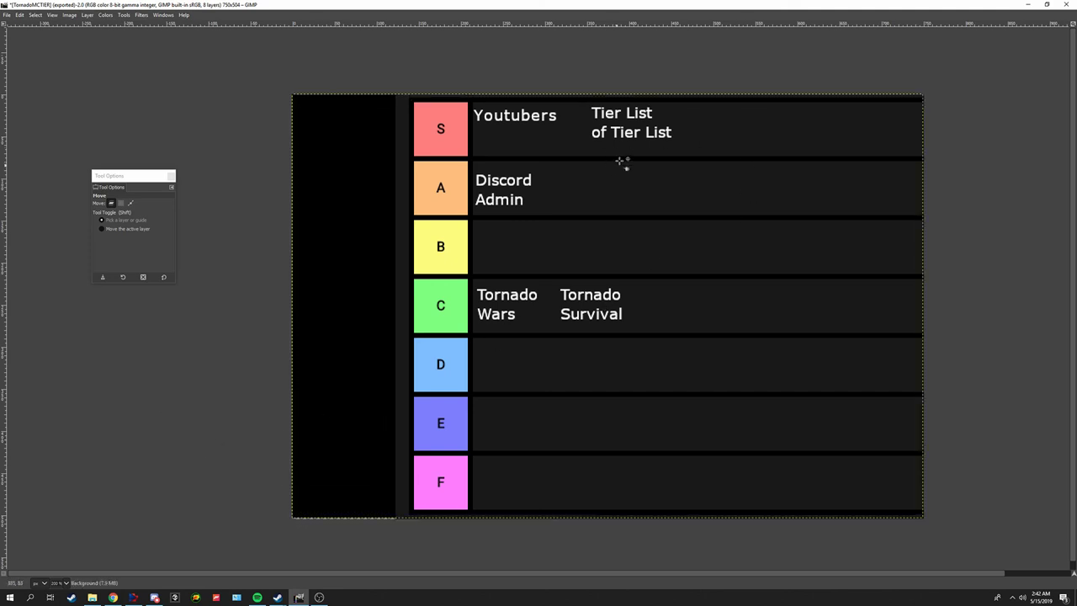